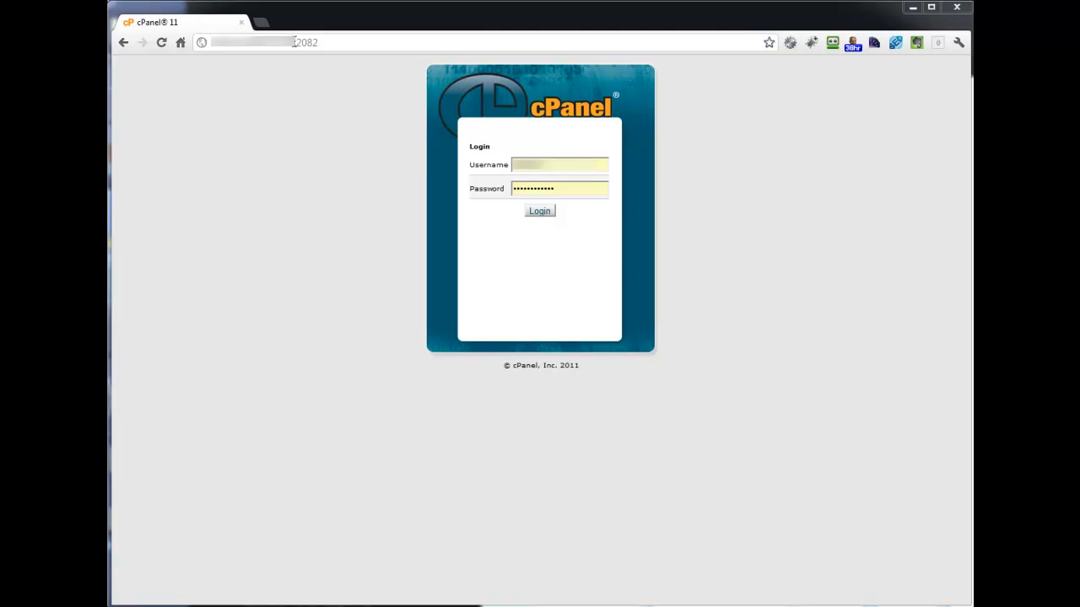
- Load the site's /cpanel address and log in with the prefilled credentials
left_click_drag(295, 42, 472, 48)
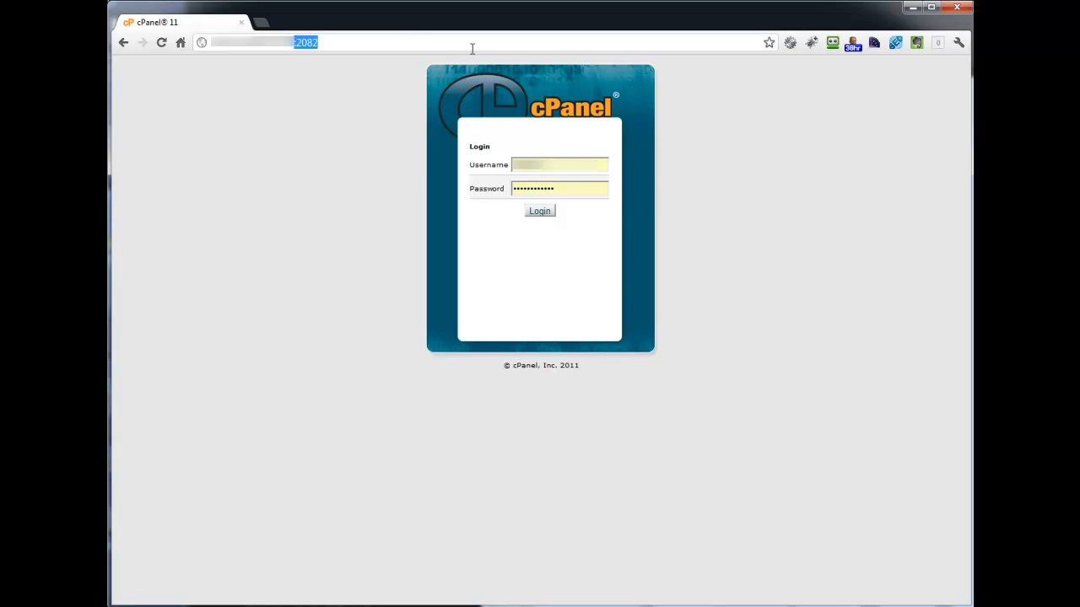
type("/cpanel")
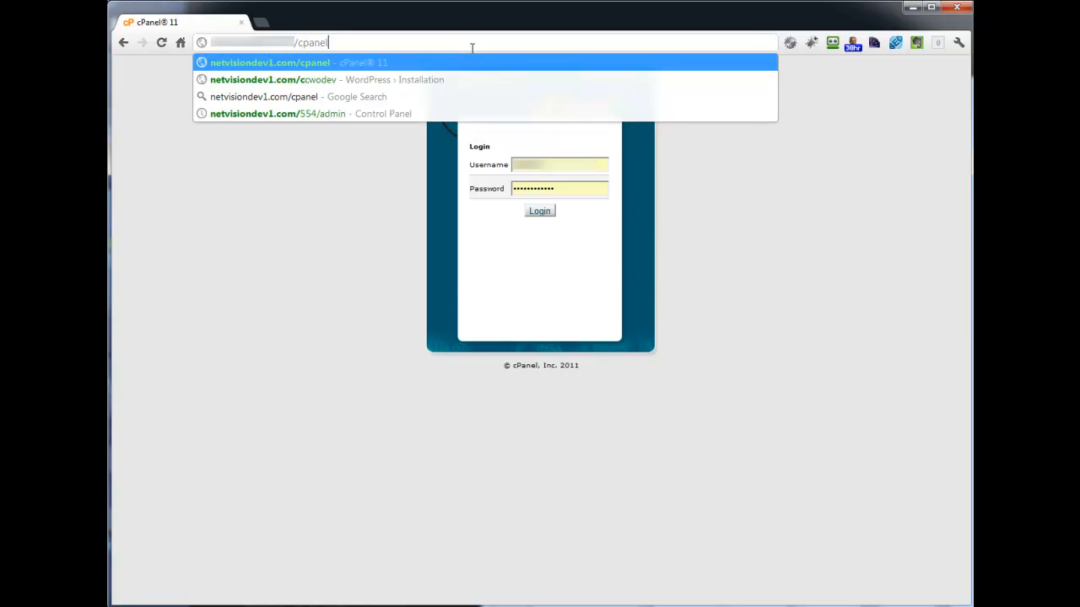
key("Return")
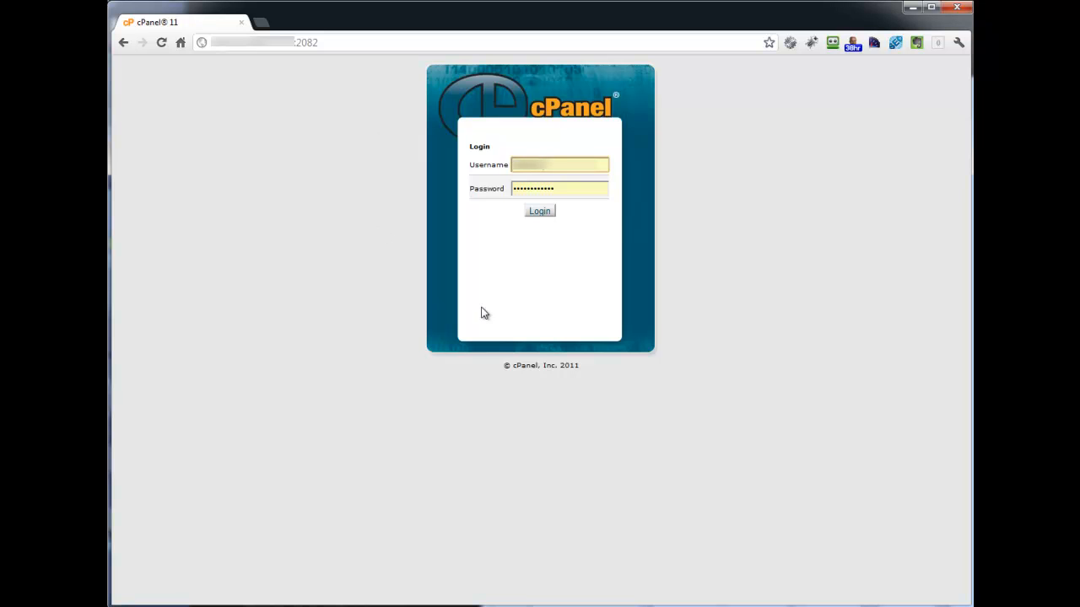
left_click(545, 211)
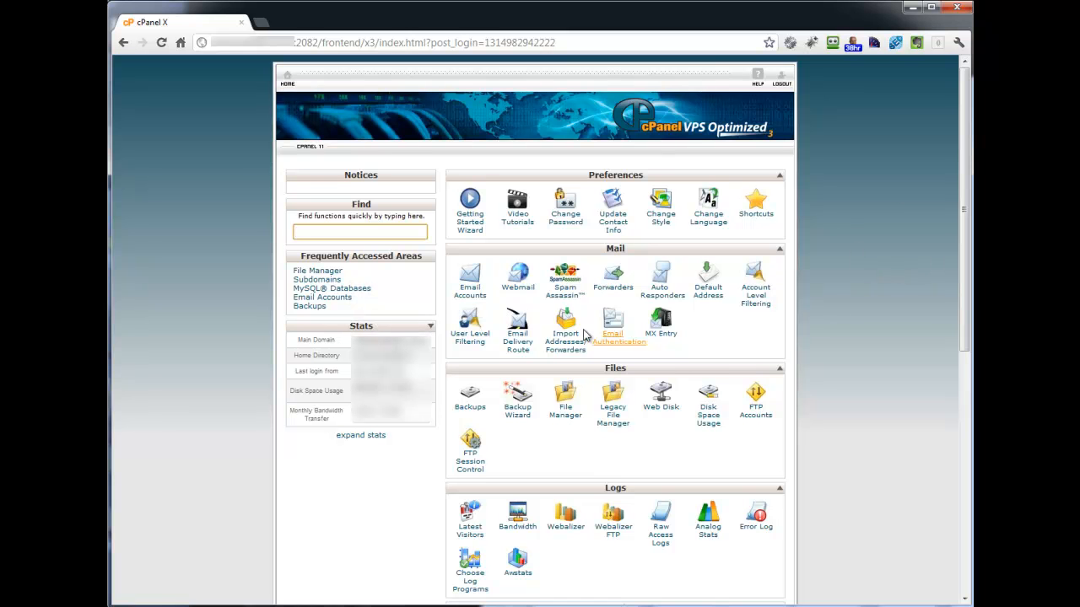
- Open the Email Accounts page and choose netvisiondev1.com as the domain for the new email account
mouse_move(618, 248)
left_mouse_down()
mouse_move(622, 224)
mouse_move(618, 251)
left_mouse_up()
left_click(470, 291)
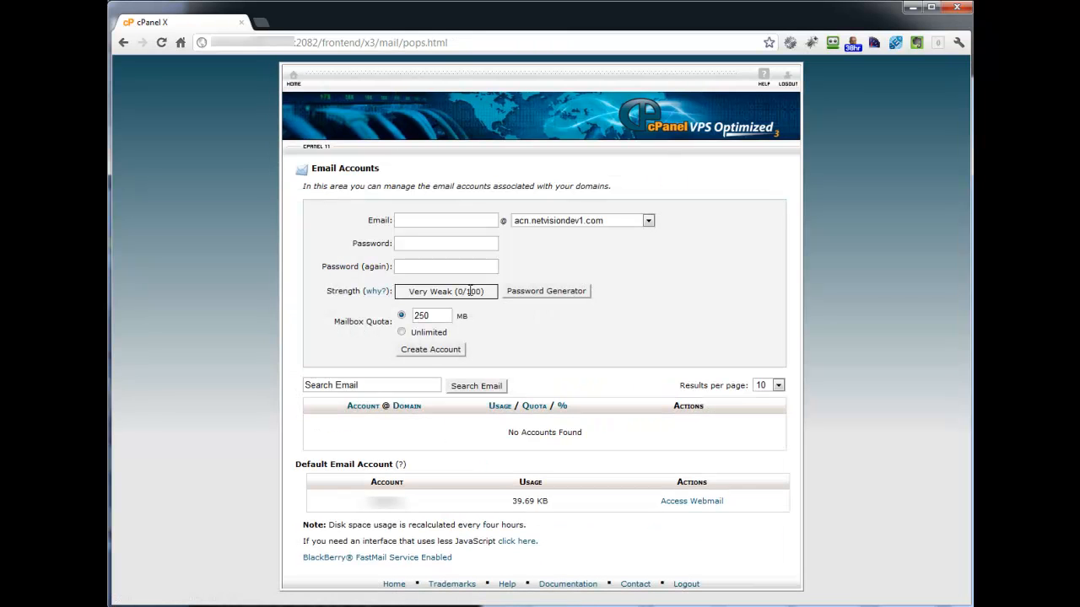
left_click(646, 221)
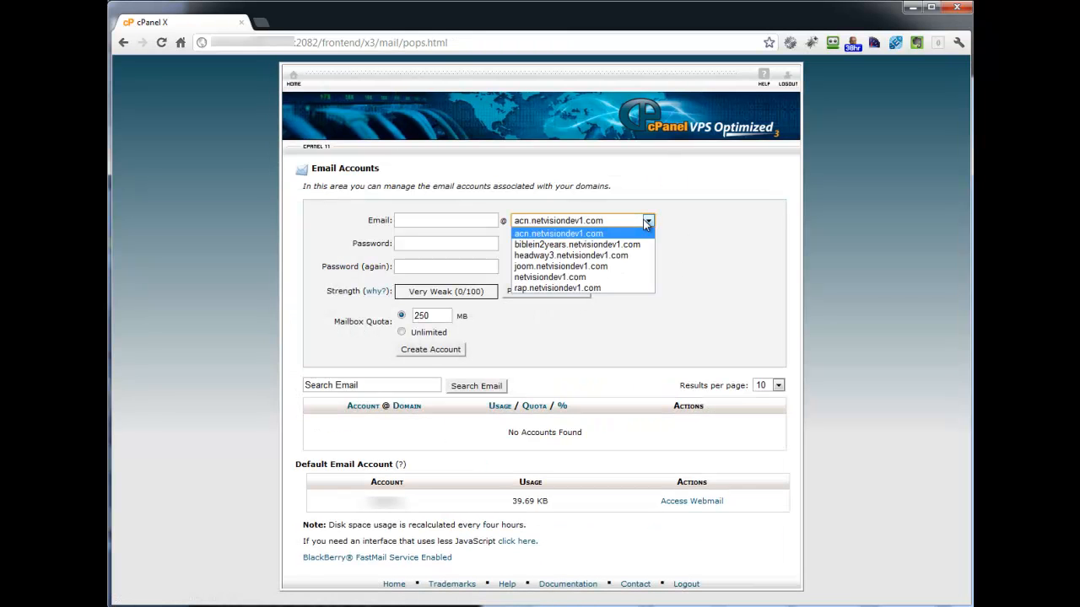
left_click(598, 279)
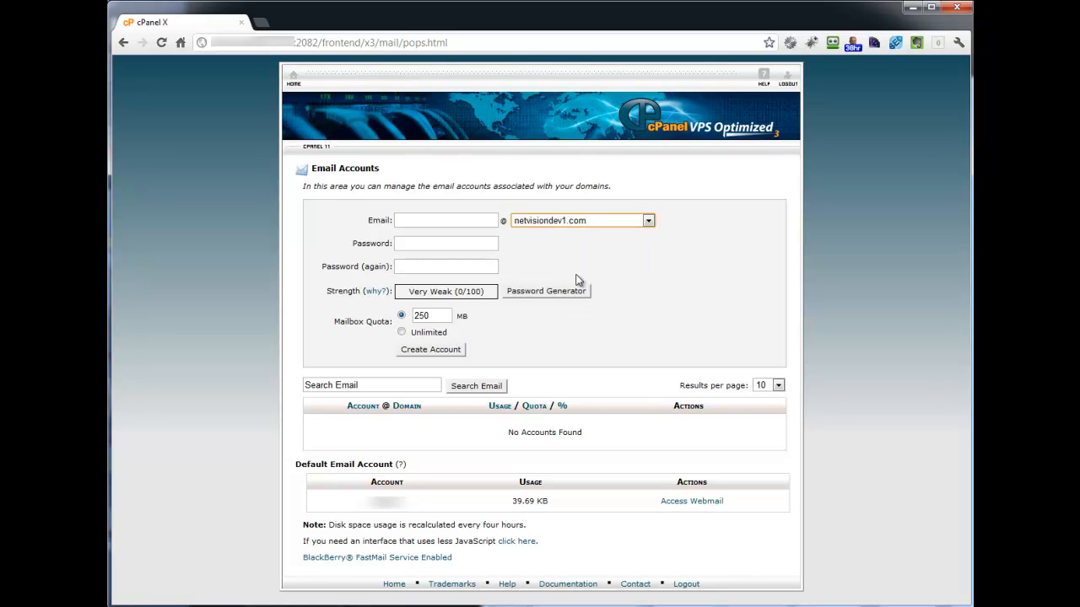
left_click(417, 221)
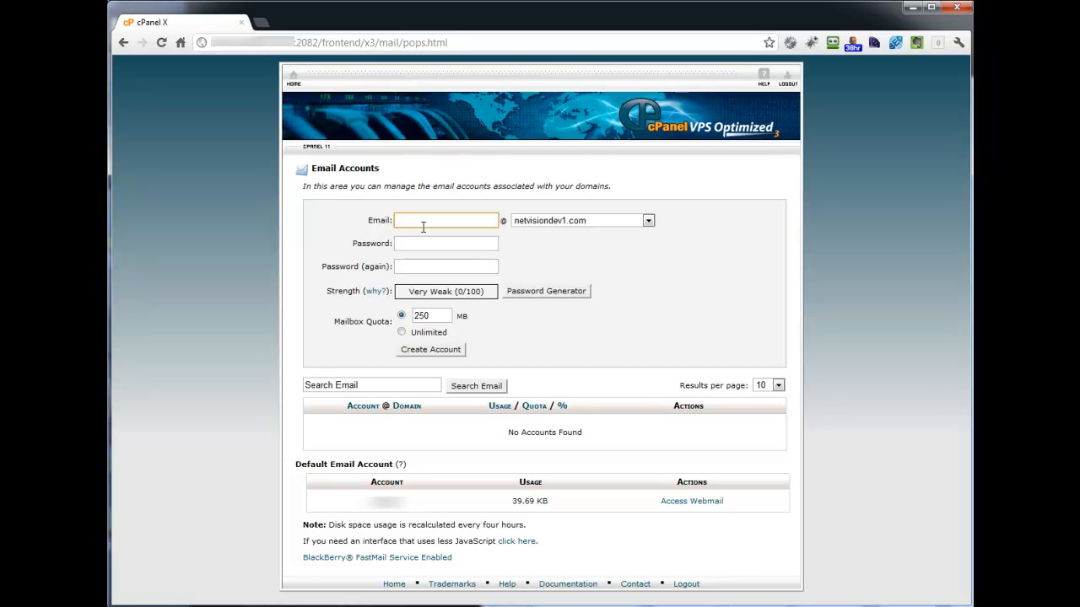
type("youname")
key("BackSpace")
key("BackSpace")
key("BackSpace")
key("BackSpace")
key("BackSpace")
key("BackSpace")
key("BackSpace")
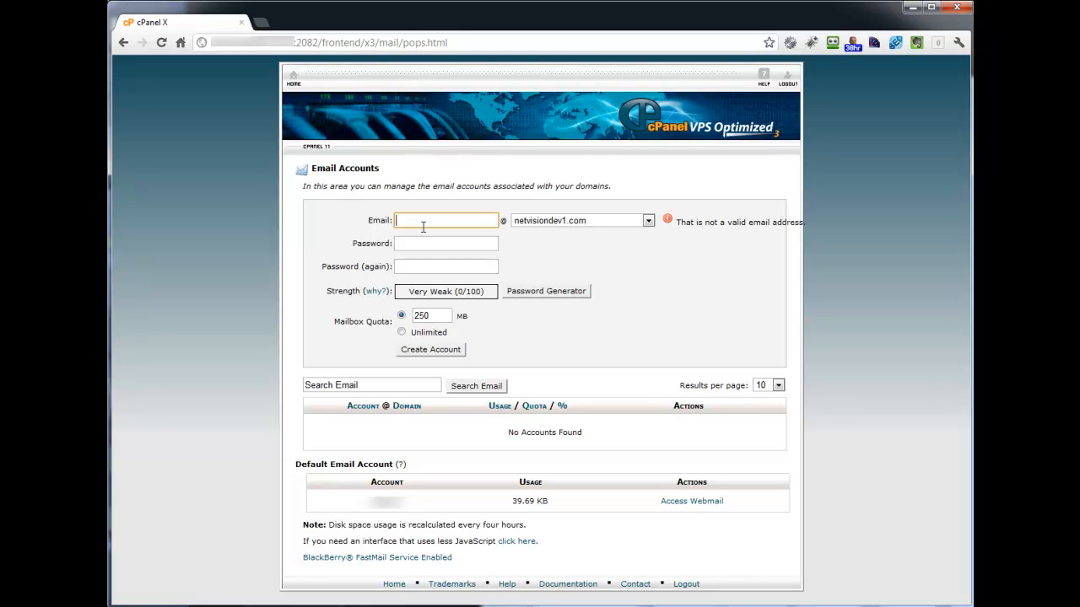
type("customer")
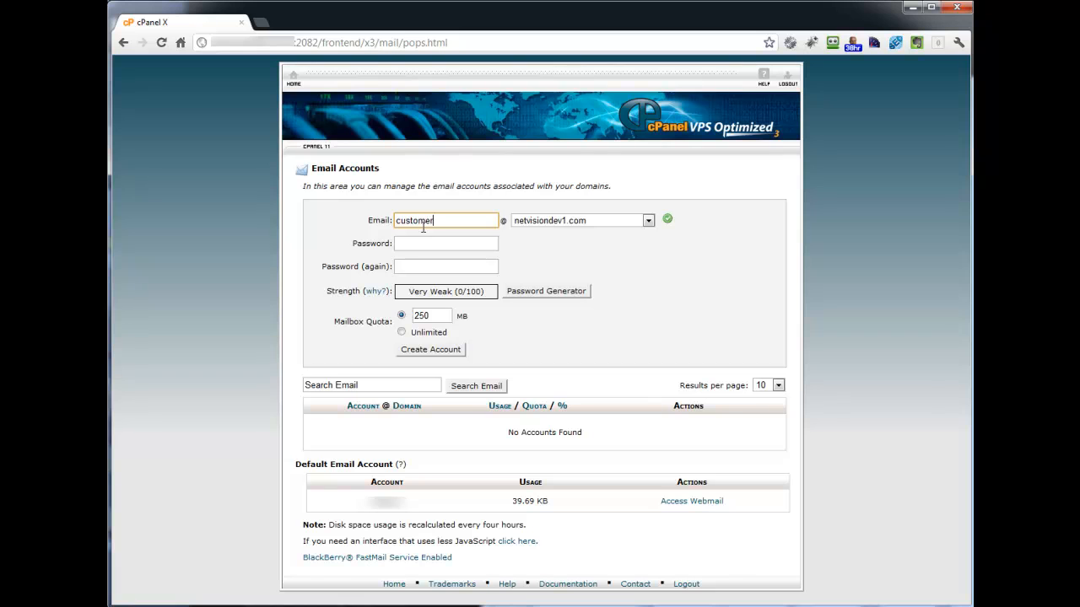
type("service")
- Try a short account password in both password fields and clear them again
left_click(430, 245)
type("••••••")
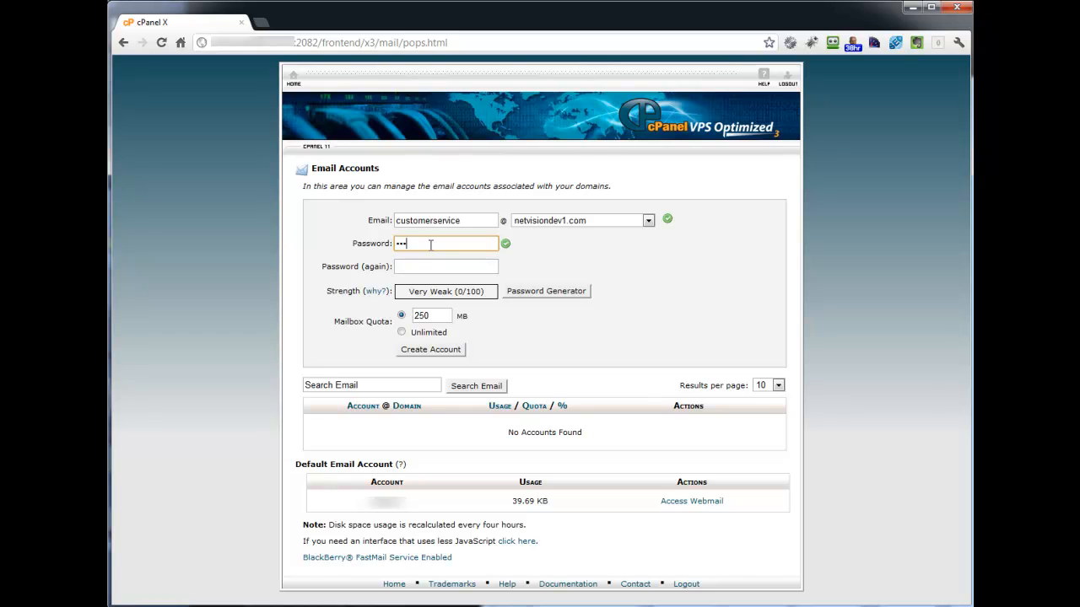
key("Tab")
type("••••••")
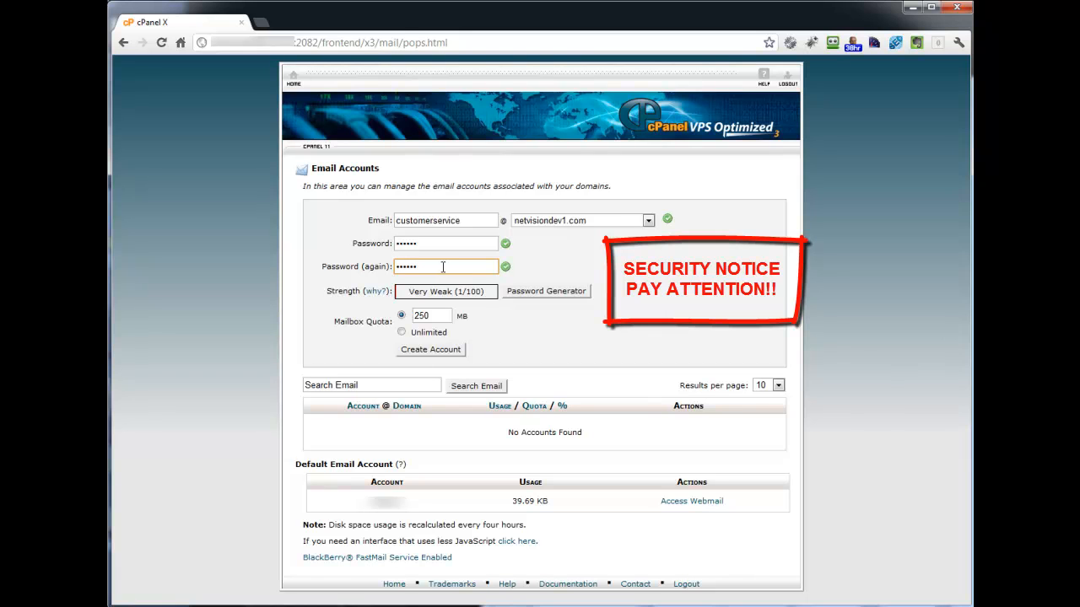
left_click(404, 244)
double_click(404, 244)
key("BackSpace")
key("Tab")
key("BackSpace")
- Generate a 12-character password with the Password Generator, using upper- and lowercase letters and numbers without symbols
left_click(547, 293)
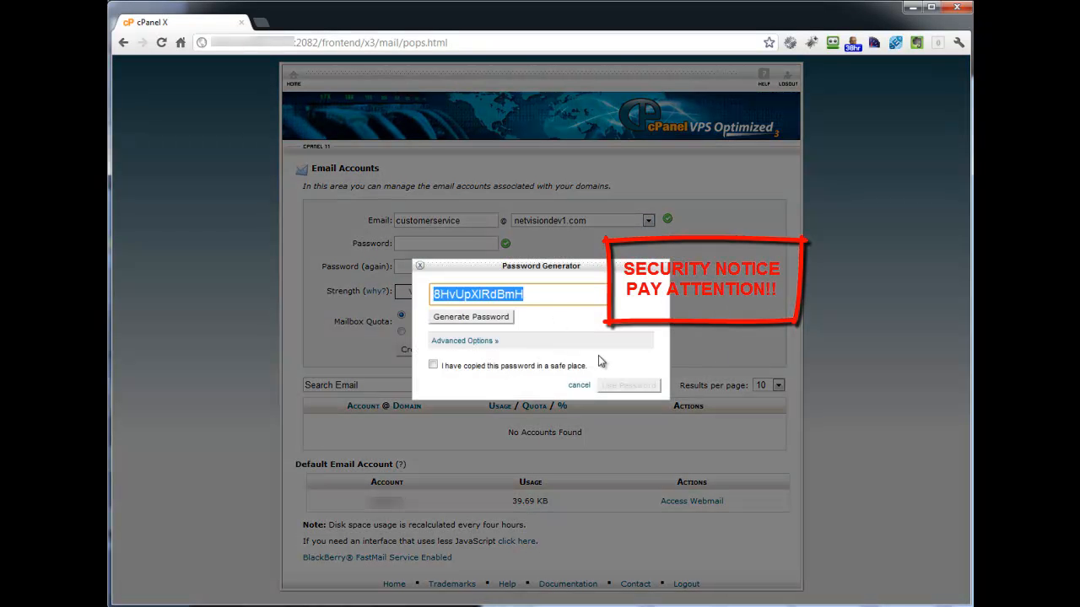
left_click(480, 341)
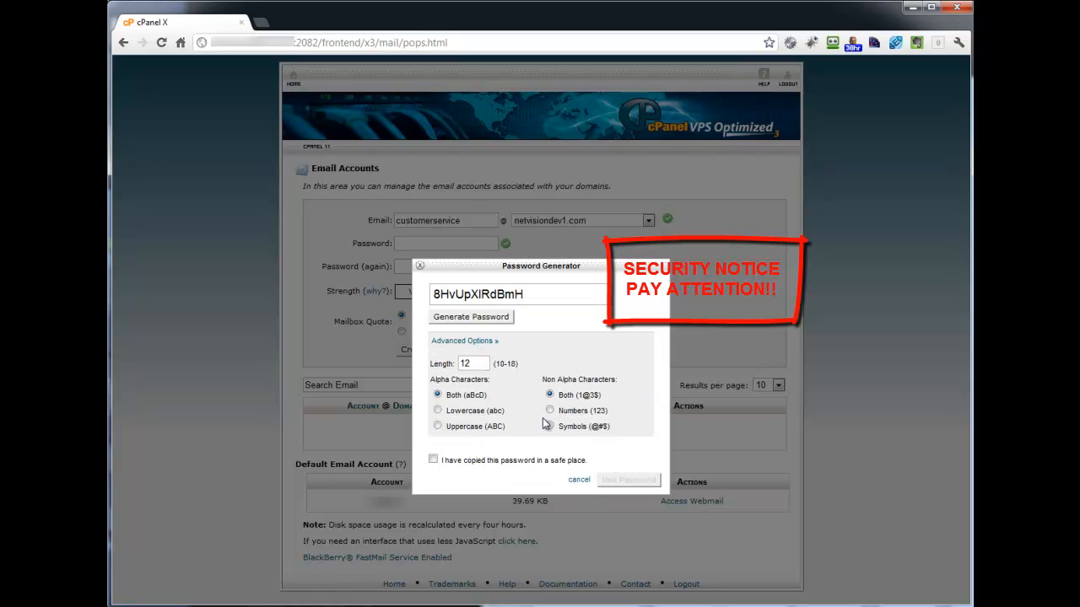
left_click(549, 411)
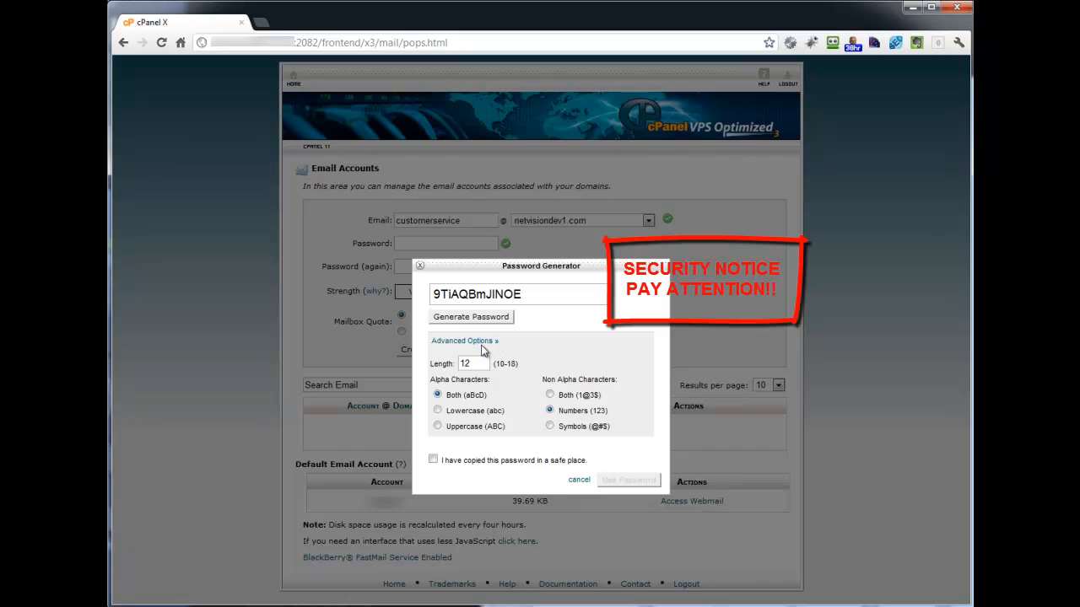
left_click(471, 317)
left_click(471, 317)
- Copy the generated account password, confirm that it is stored in a safe place, and use it for the new account
double_click(495, 295)
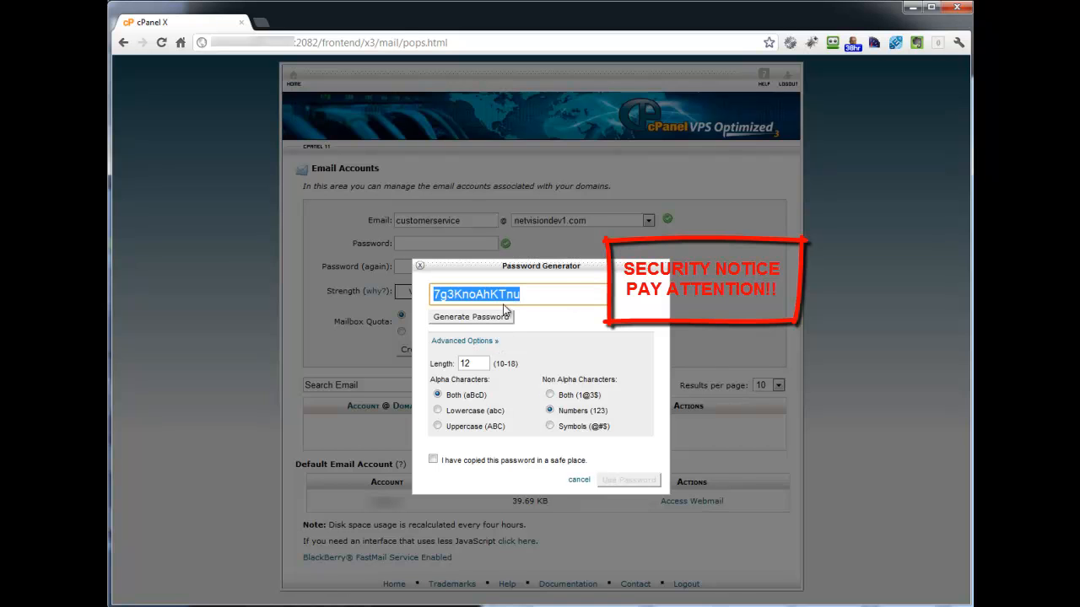
right_click(495, 296)
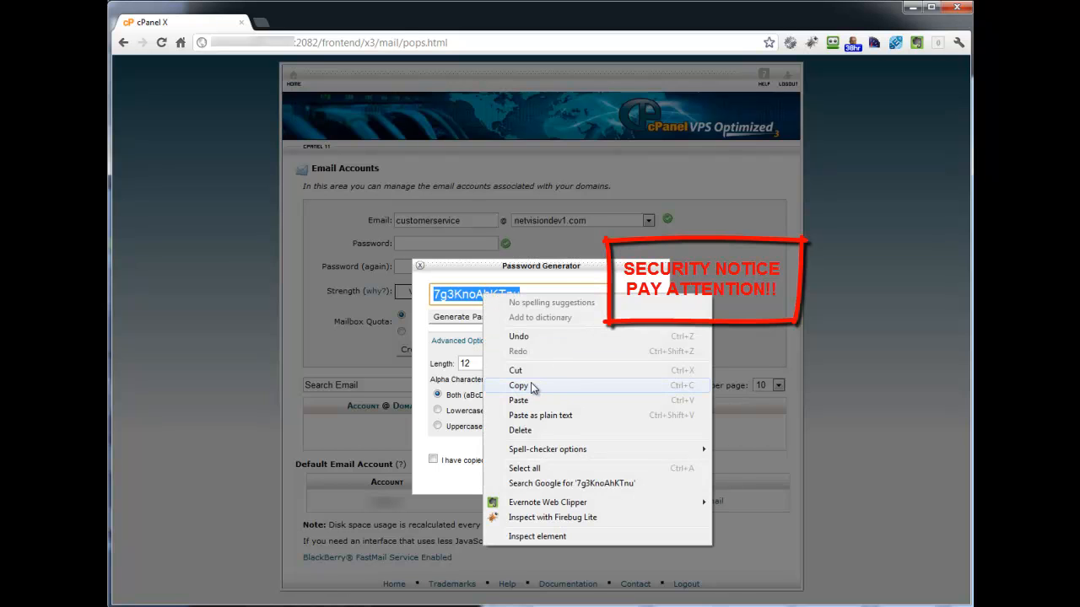
left_click(530, 384)
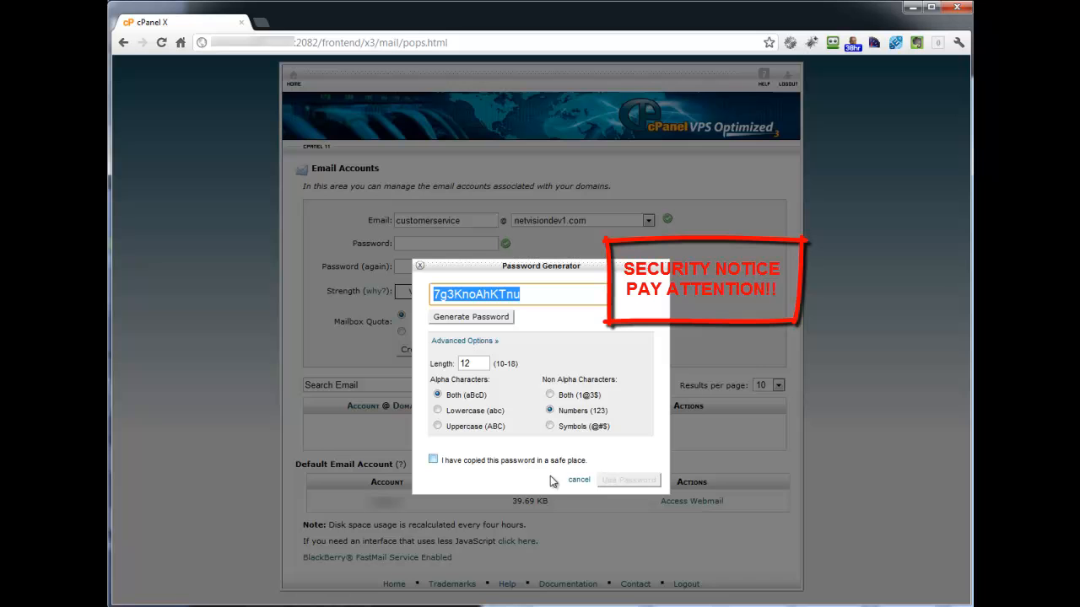
left_click(433, 460)
left_click(618, 483)
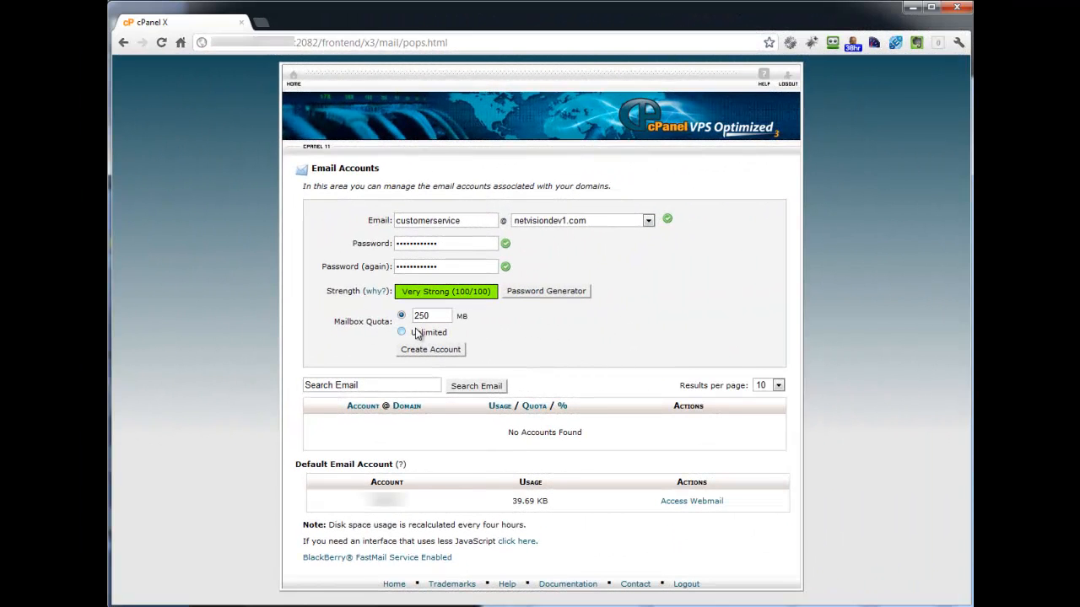
- Set the mailbox quota to 25 MB and create the customerservice email account
left_click(438, 315)
double_click(437, 315)
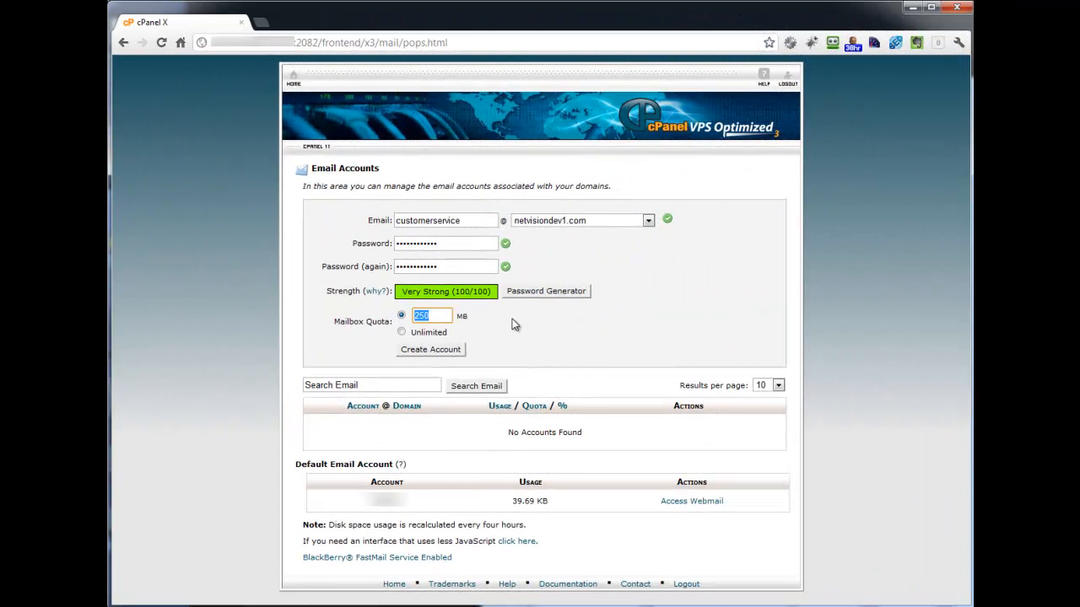
left_click(446, 317)
left_click_drag(450, 316, 352, 318)
type("25")
key("Tab")
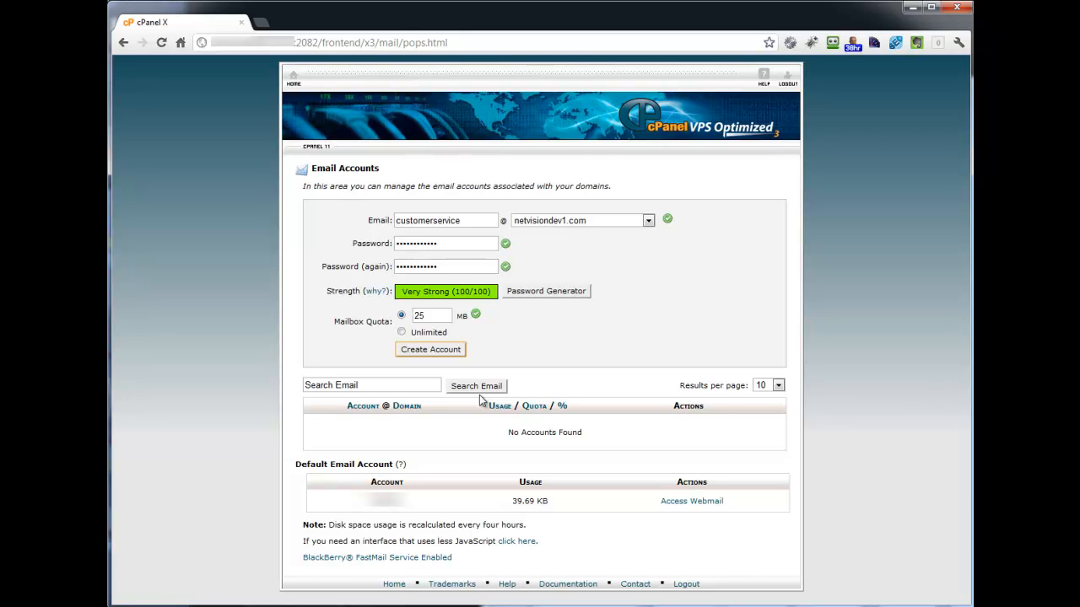
left_click(402, 332)
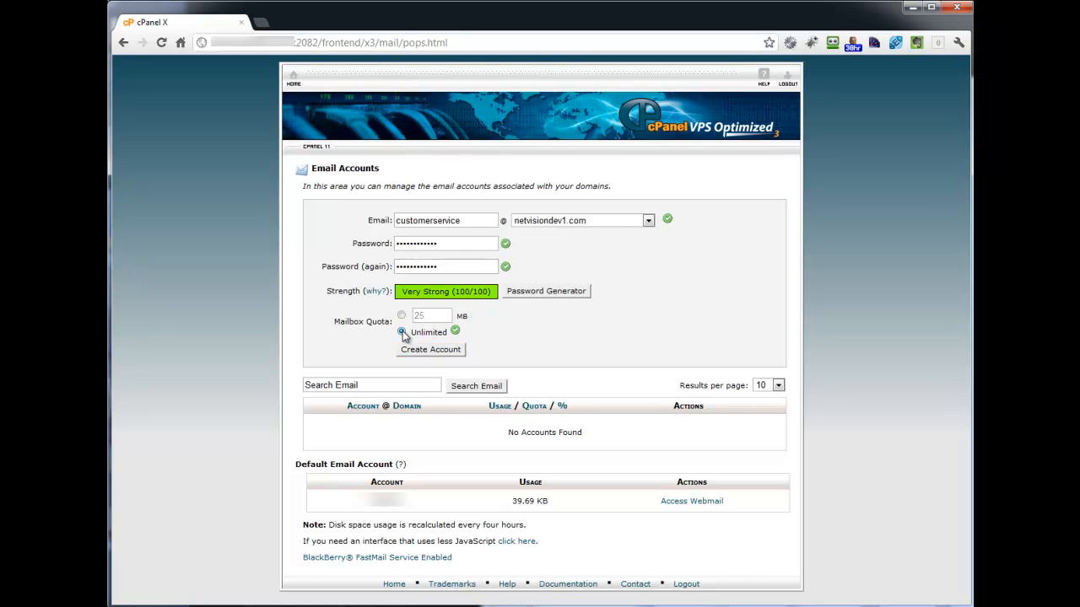
left_click(402, 316)
left_click(433, 315)
left_click(434, 352)
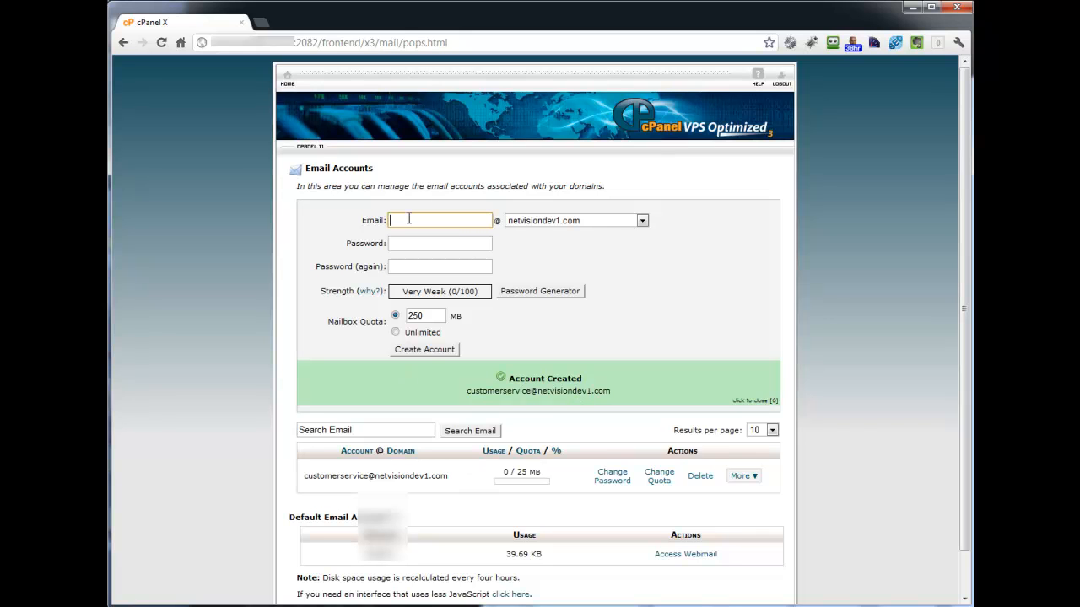
- Create an email account under the person's first name, pasting the copied account password into both password fields
left_click(411, 243)
key("ctrl+v")
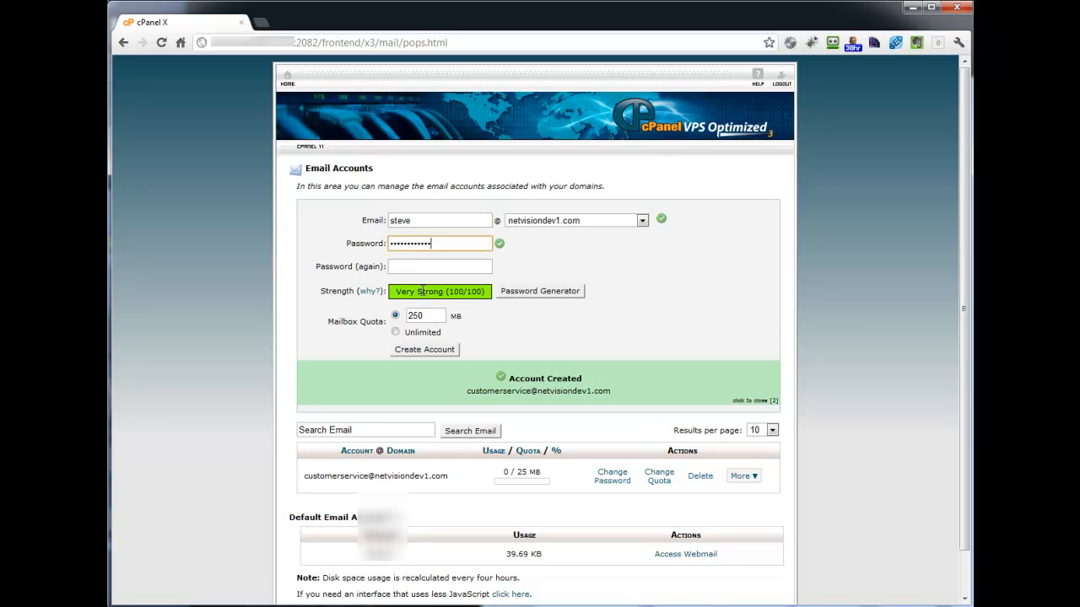
left_click(433, 266)
key("ctrl+v")
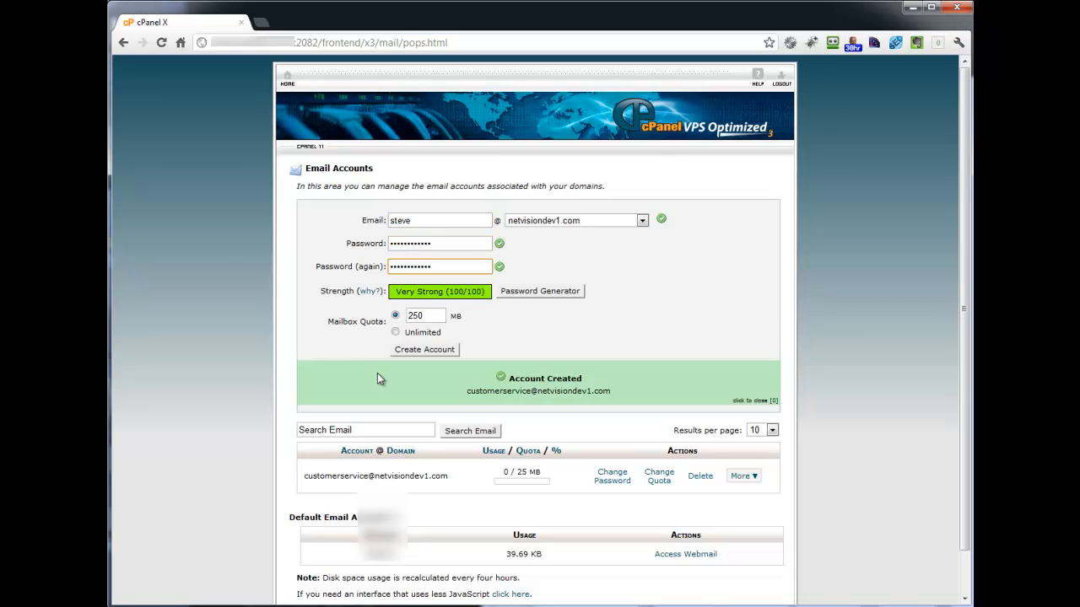
left_click(429, 351)
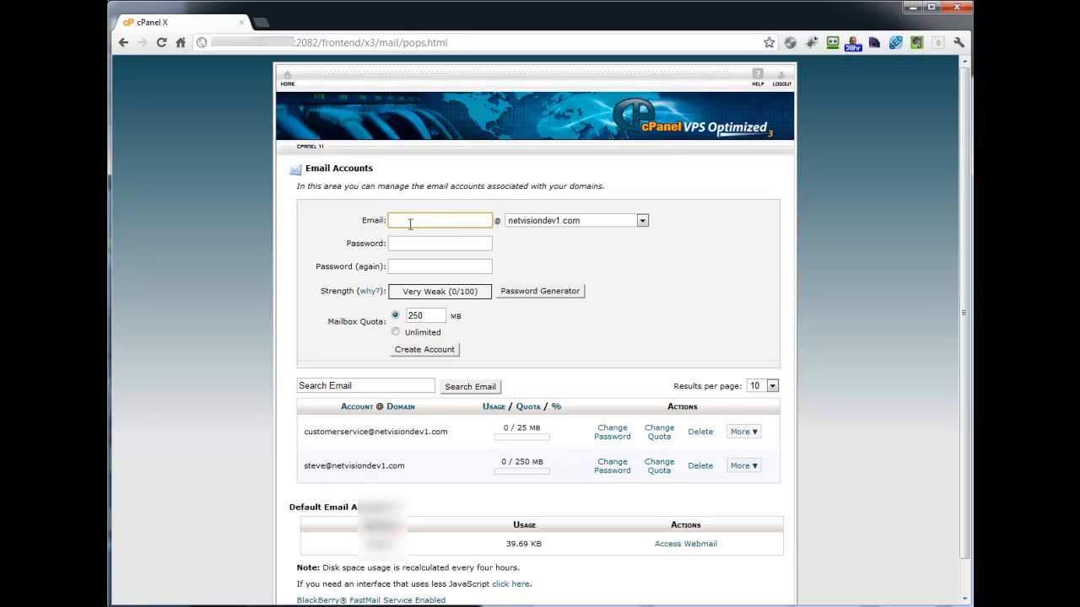
- Create an email account named returns, pasting the copied account password into both password fields
left_click(424, 244)
key("ctrl+v")
left_click(415, 267)
key("ctrl+v")
left_click(407, 349)
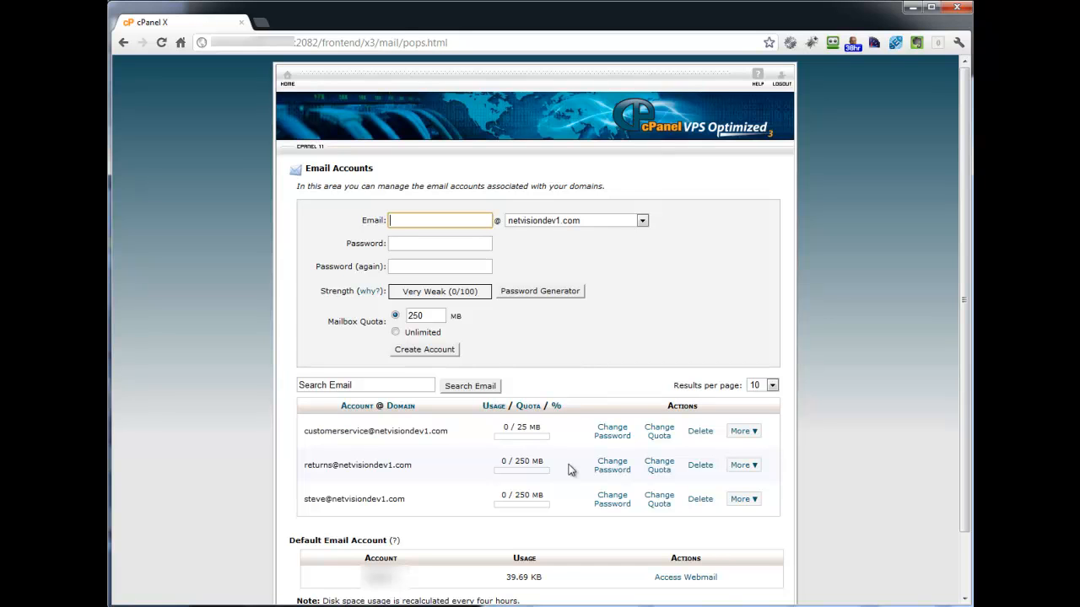
- View the password-change form and the quota-change form of the customerservice account
left_click(607, 433)
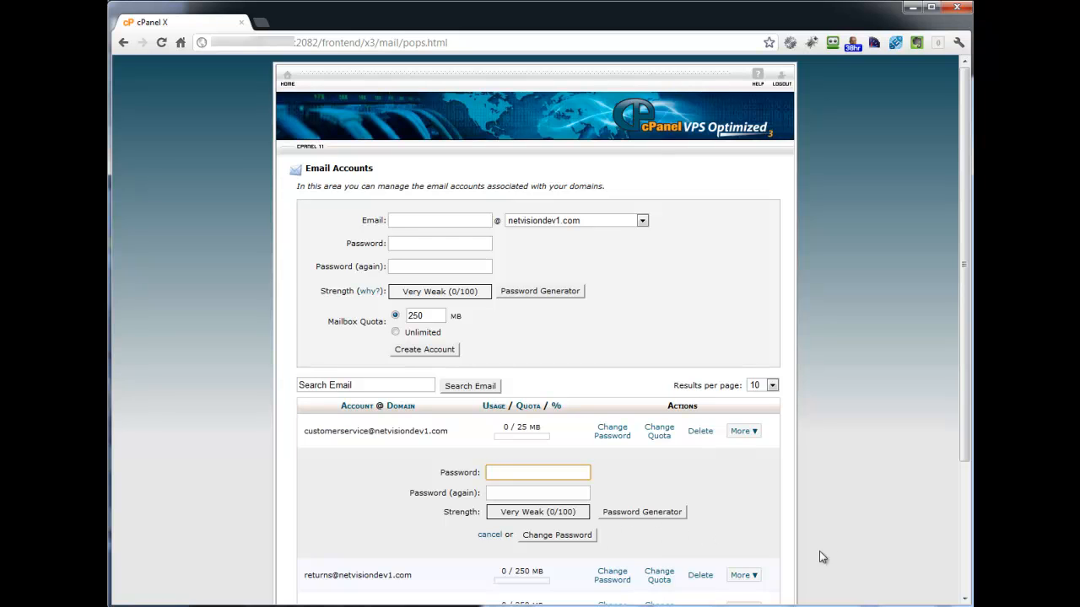
left_click(659, 433)
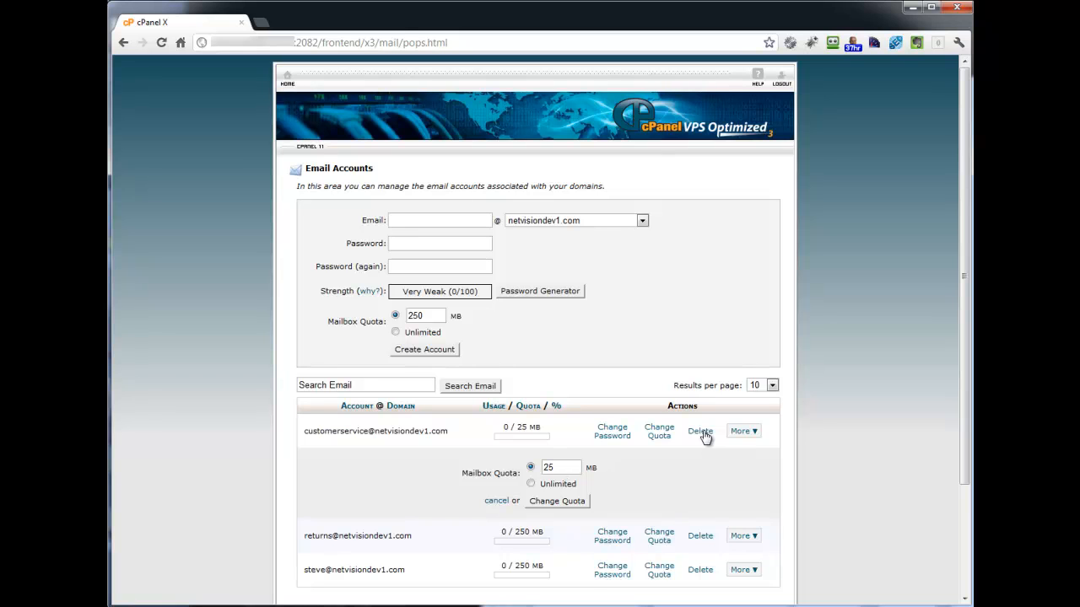
- Review the email client configuration options and manual mail server settings of the customerservice account, and return to the home page
left_click(754, 432)
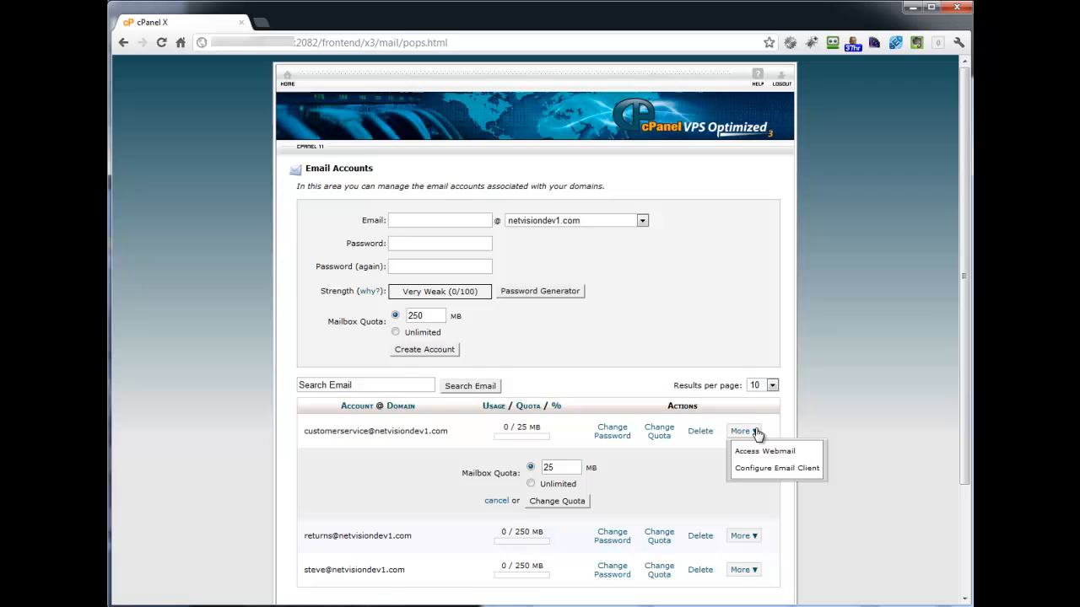
left_click(784, 468)
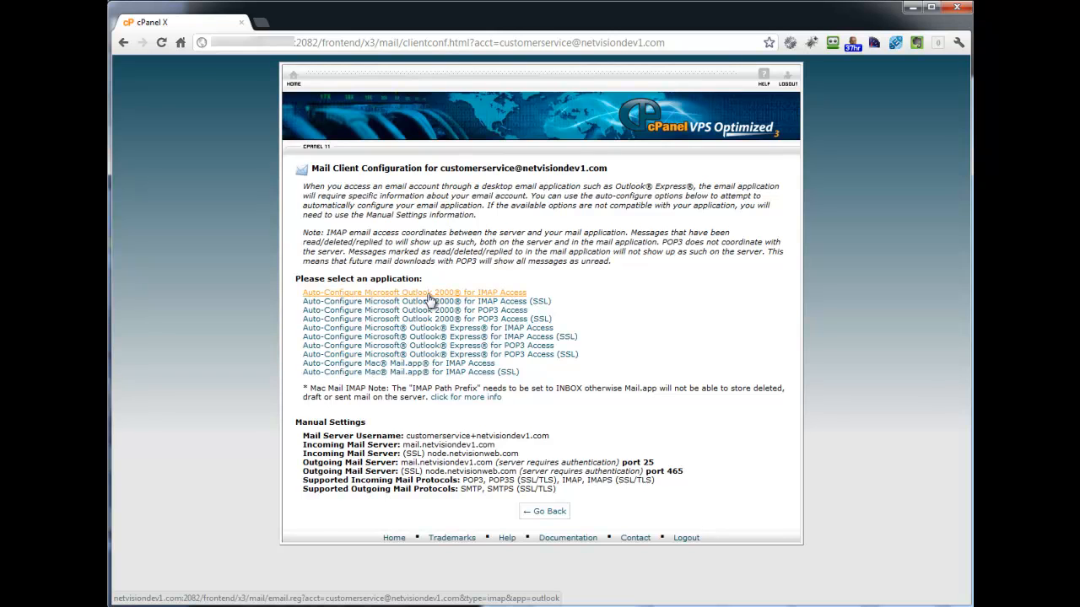
left_click(294, 78)
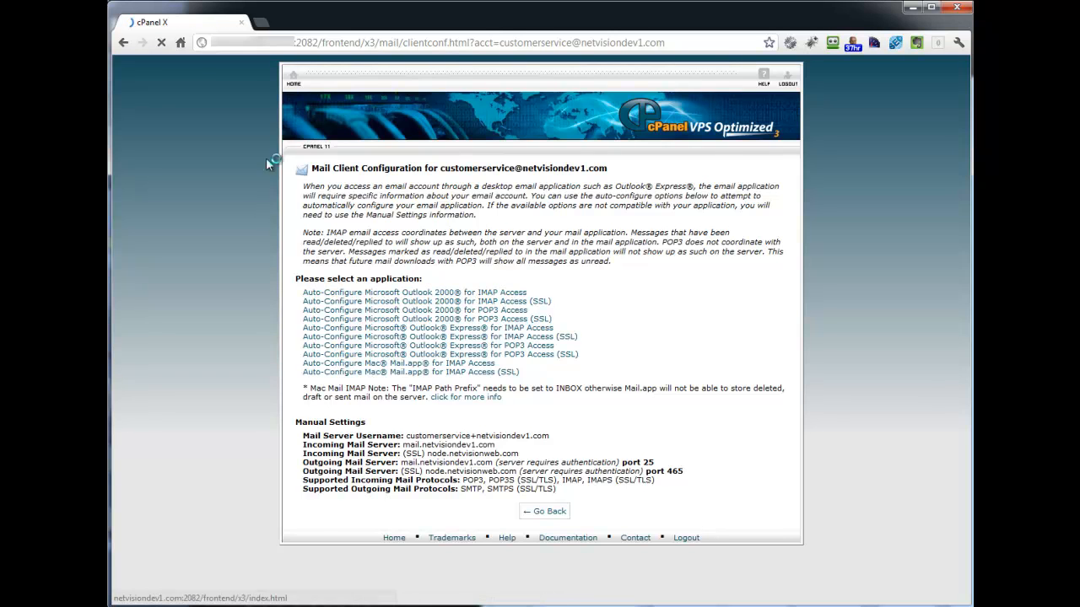